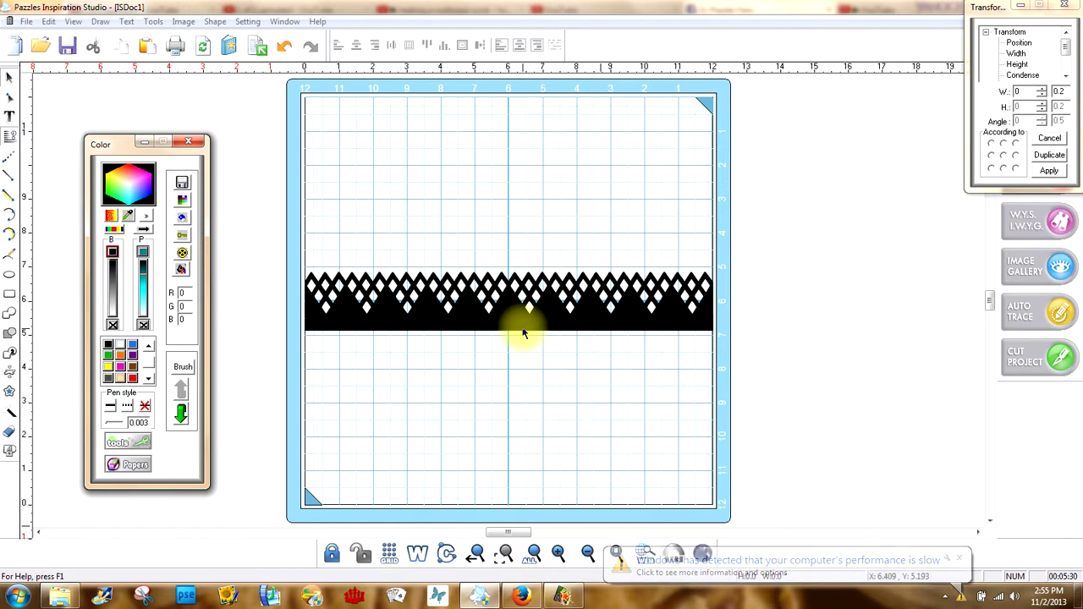
- Draw a rectangle about 7.1 in wide and 9.2 in high over the lace border, with no fill and a 0.103 outline
{"action": "left_click", "coordinate": [10, 296]}
{"action": "left_click_drag", "start_coordinate": [307, 112], "coordinate": [550, 425]}
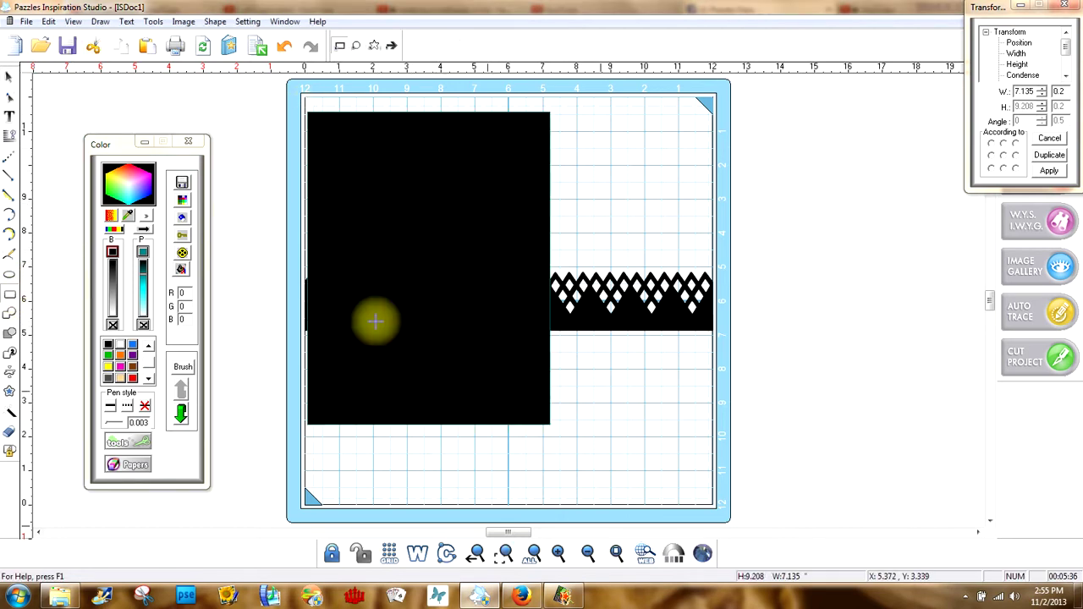
{"action": "left_click", "coordinate": [112, 325]}
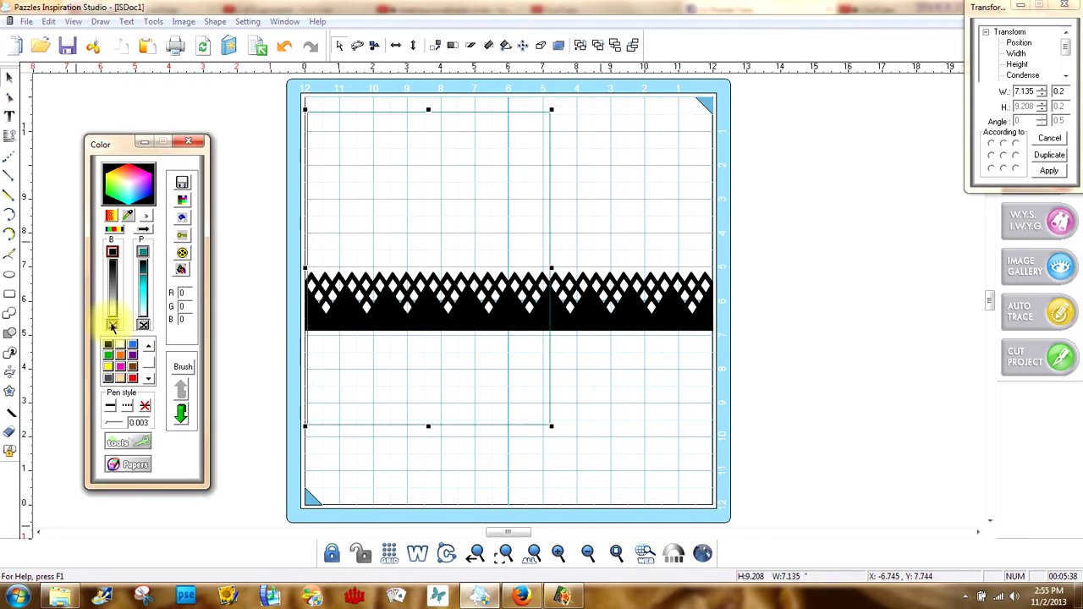
{"action": "left_click", "coordinate": [116, 423]}
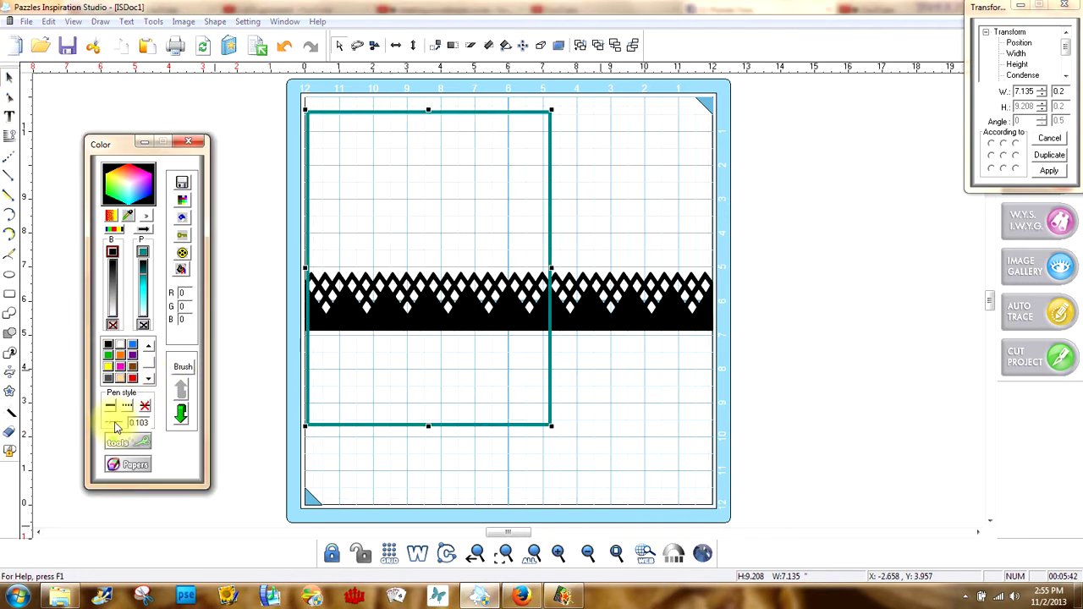
- Try scaling the lace border proportionally to the rectangle's width, about 7.09 in, and undo the resize
{"action": "left_click", "coordinate": [631, 378]}
{"action": "left_click", "coordinate": [635, 317]}
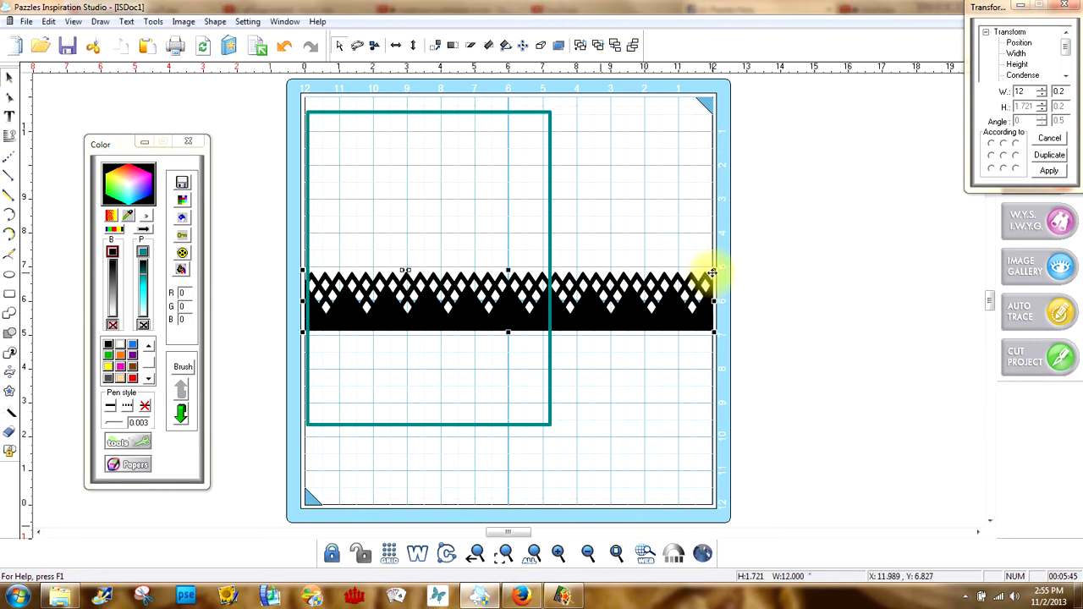
{"action": "left_click_drag", "start_coordinate": [713, 269], "coordinate": [548, 307]}
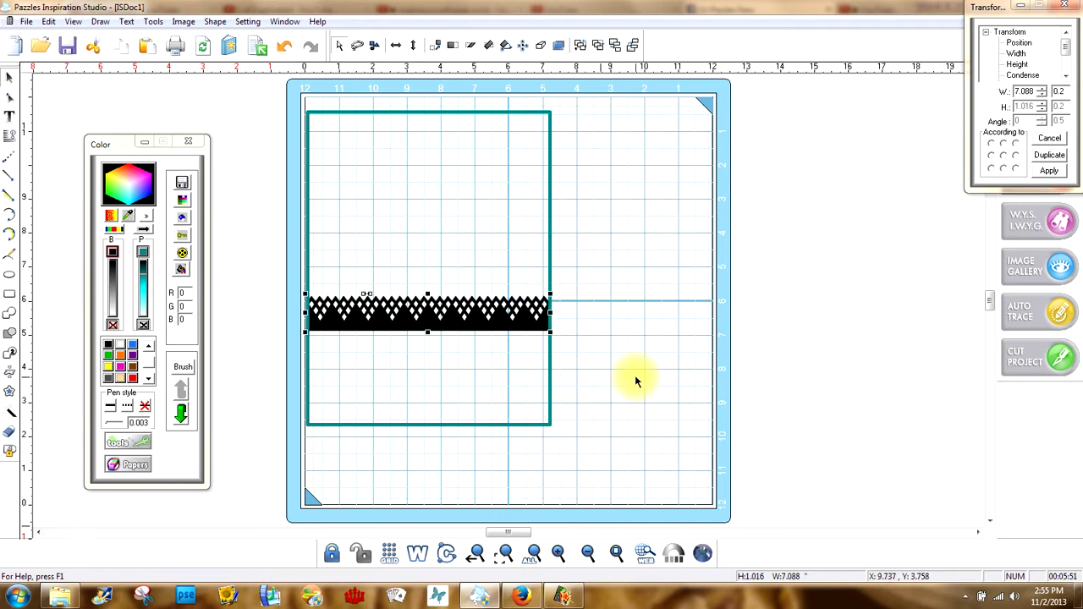
{"action": "left_click", "coordinate": [284, 50]}
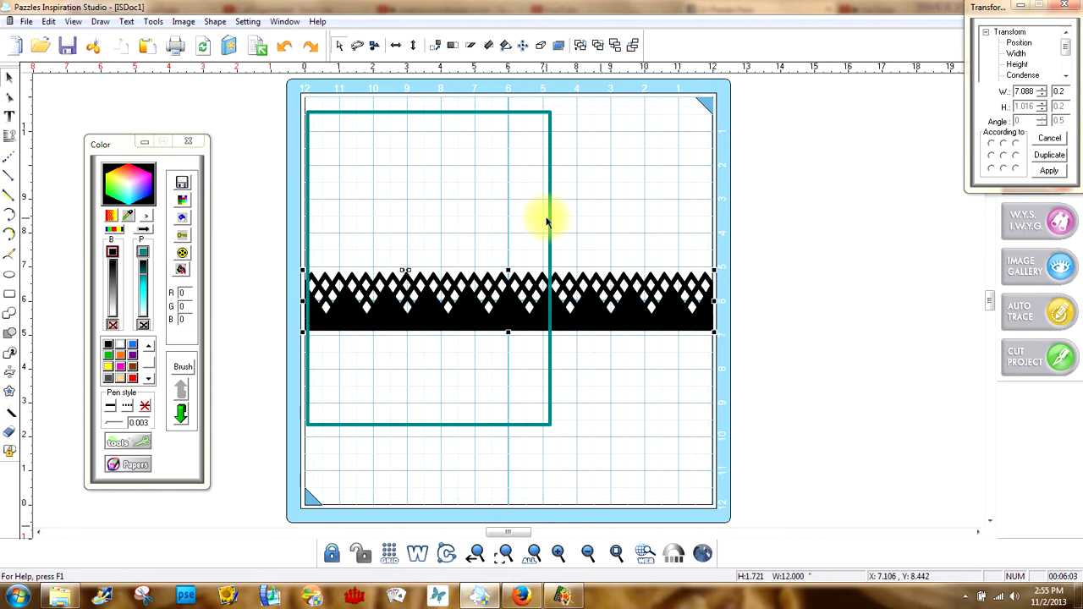
- Bring the full-width lace border in front of the outlined rectangle
{"action": "left_click", "coordinate": [611, 365]}
{"action": "left_click", "coordinate": [596, 310]}
{"action": "left_click", "coordinate": [597, 44]}
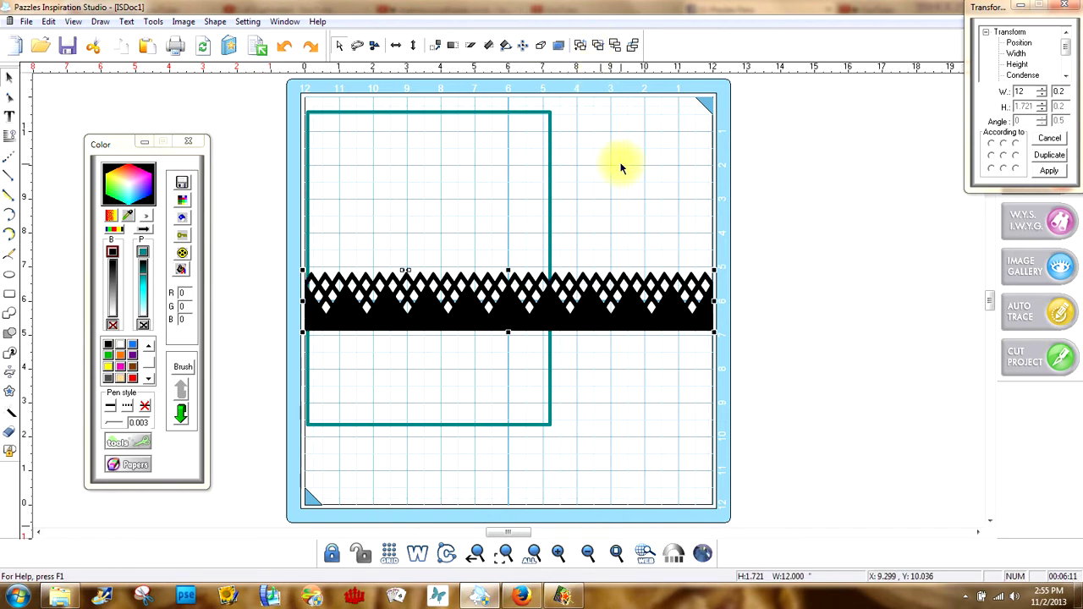
{"action": "left_click", "coordinate": [609, 193]}
- Break all of the lace border's grouping into separate paths and clear the selection
{"action": "left_click", "coordinate": [598, 319]}
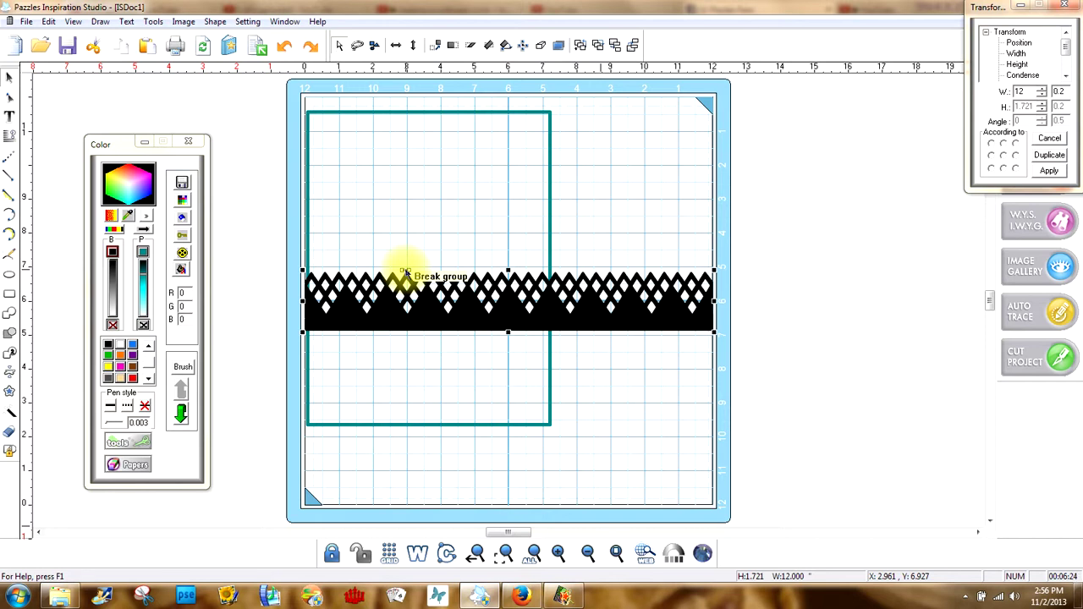
{"action": "left_click", "coordinate": [216, 22]}
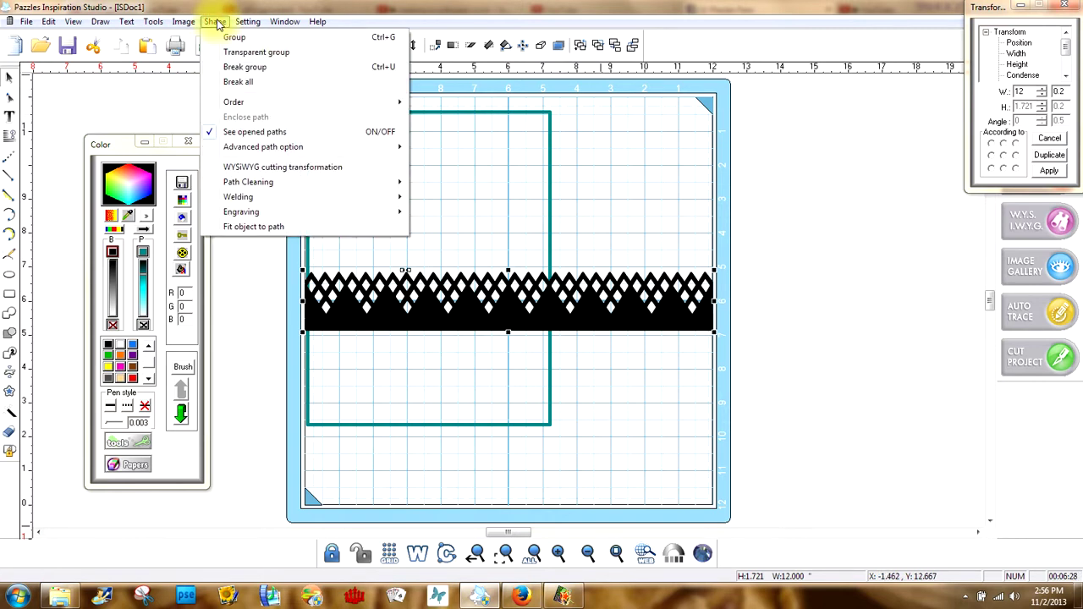
{"action": "left_click", "coordinate": [240, 82]}
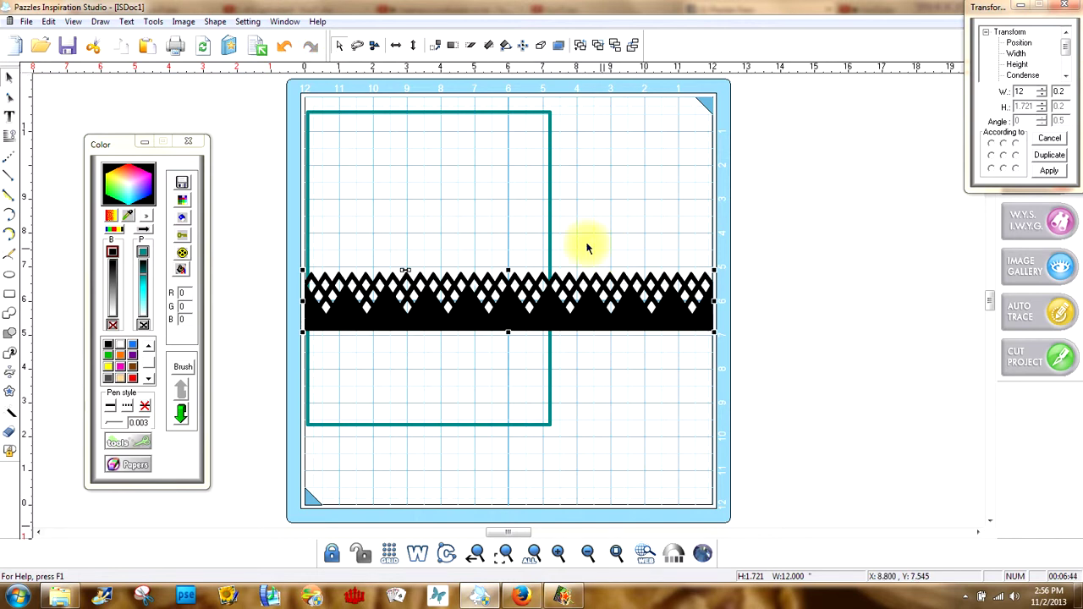
{"action": "left_click", "coordinate": [267, 221]}
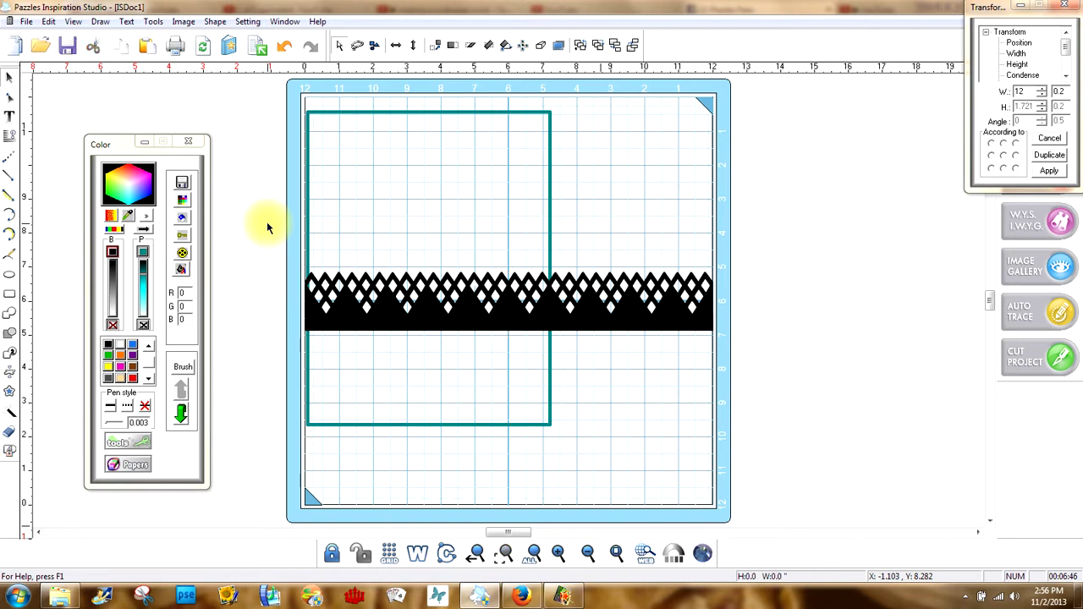
- Slice the lace border vertically along the rectangle's right edge with the path-editing cut tool
{"action": "left_click", "coordinate": [11, 104]}
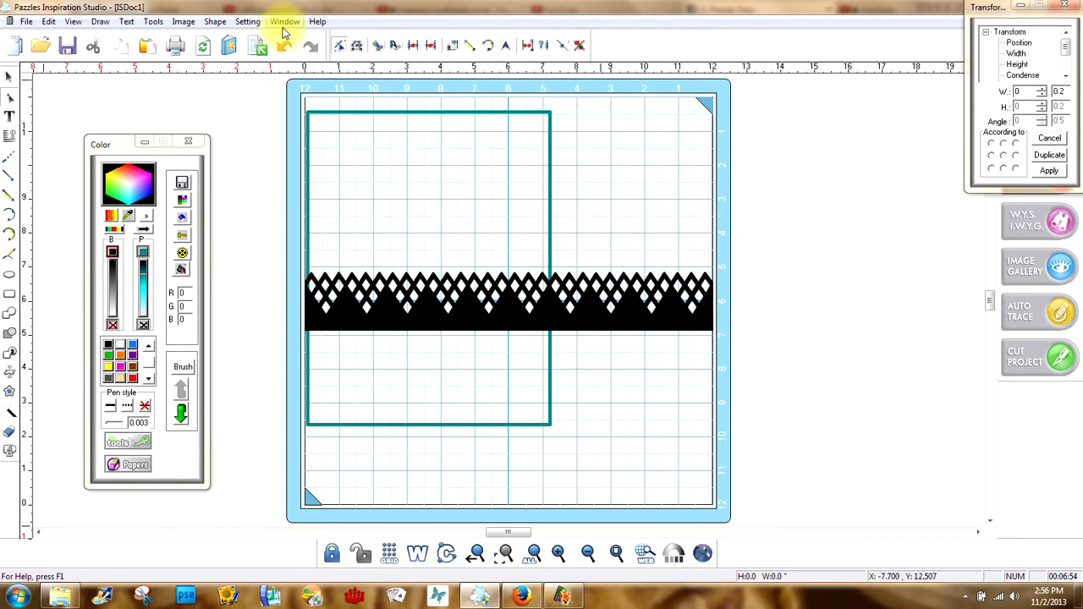
{"action": "left_click", "coordinate": [397, 47]}
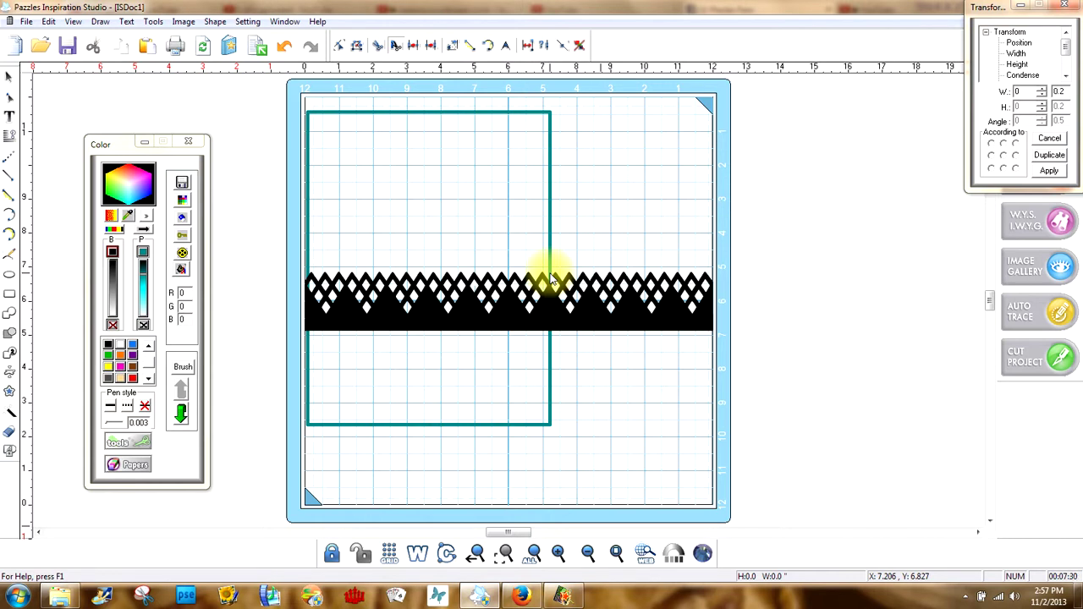
{"action": "left_click_drag", "start_coordinate": [552, 275], "coordinate": [552, 345]}
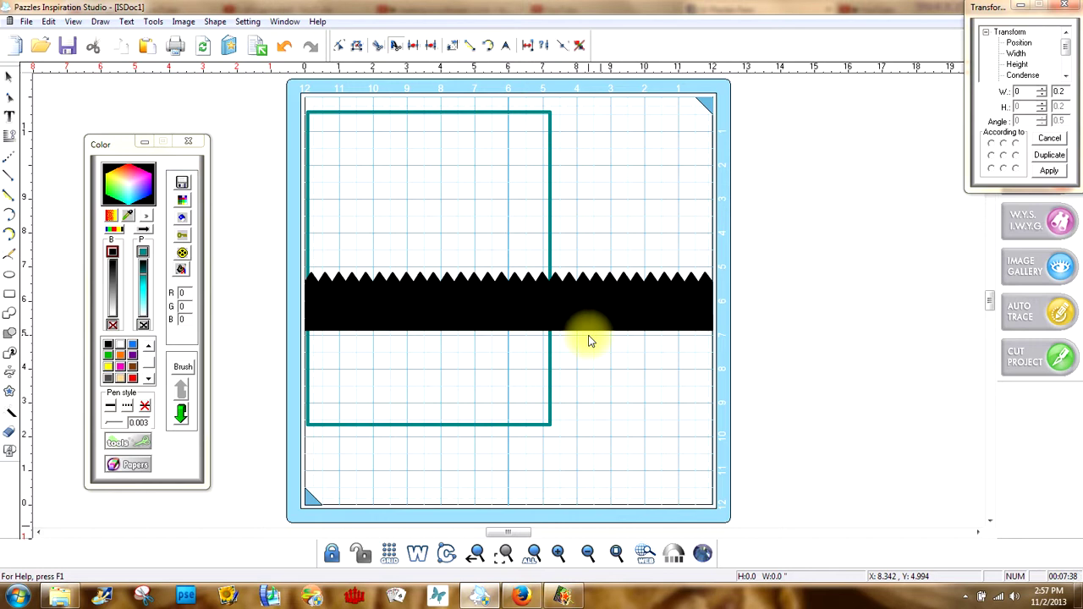
- Switch to wireframe view and delete all lace border pieces beyond the rectangle's right edge
{"action": "left_click", "coordinate": [9, 77]}
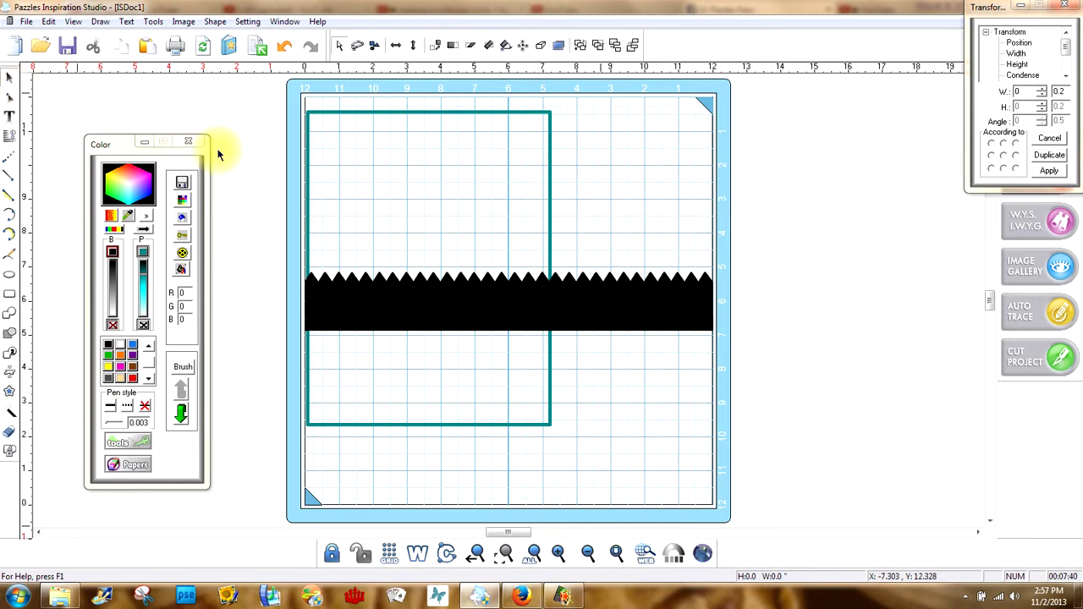
{"action": "left_click", "coordinate": [419, 553]}
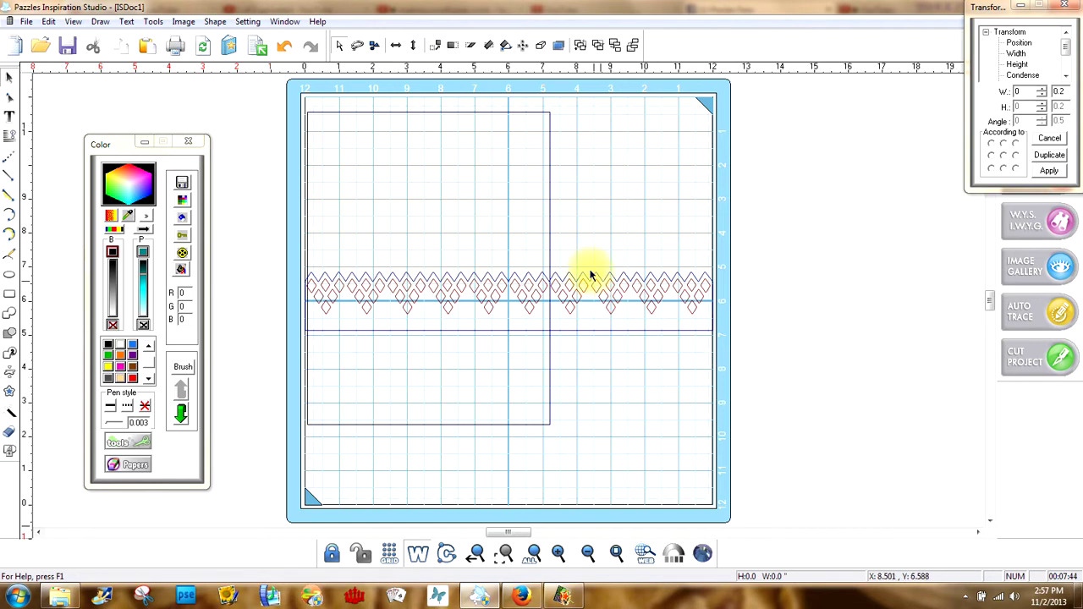
{"action": "left_click_drag", "start_coordinate": [755, 367], "coordinate": [548, 246]}
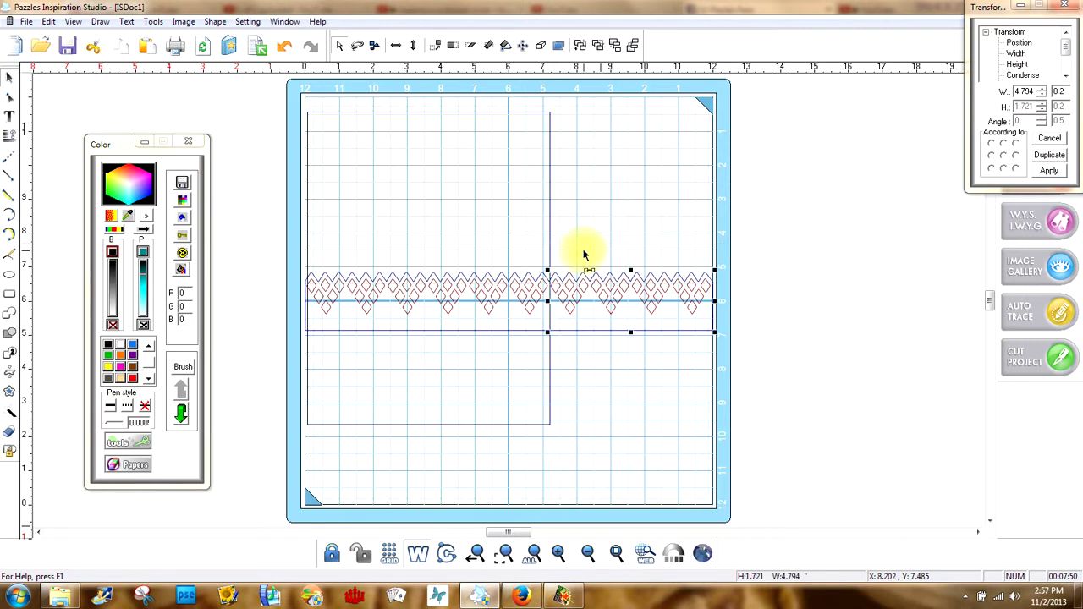
{"action": "key", "text": "Delete"}
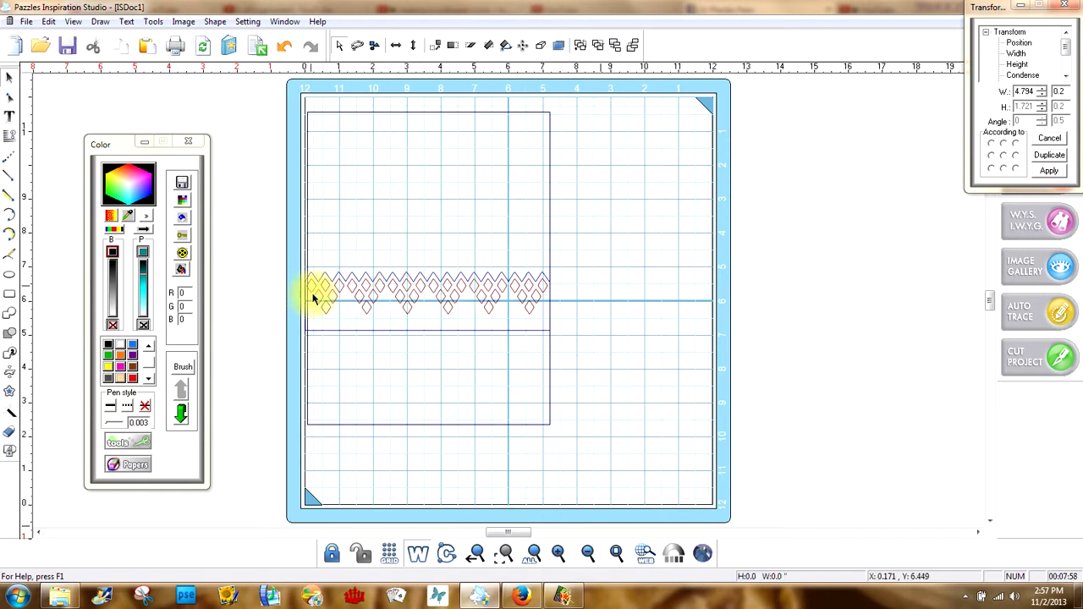
- Slice the lace border vertically along the rectangle's left edge with the path-editing cut tool
{"action": "left_click", "coordinate": [558, 552]}
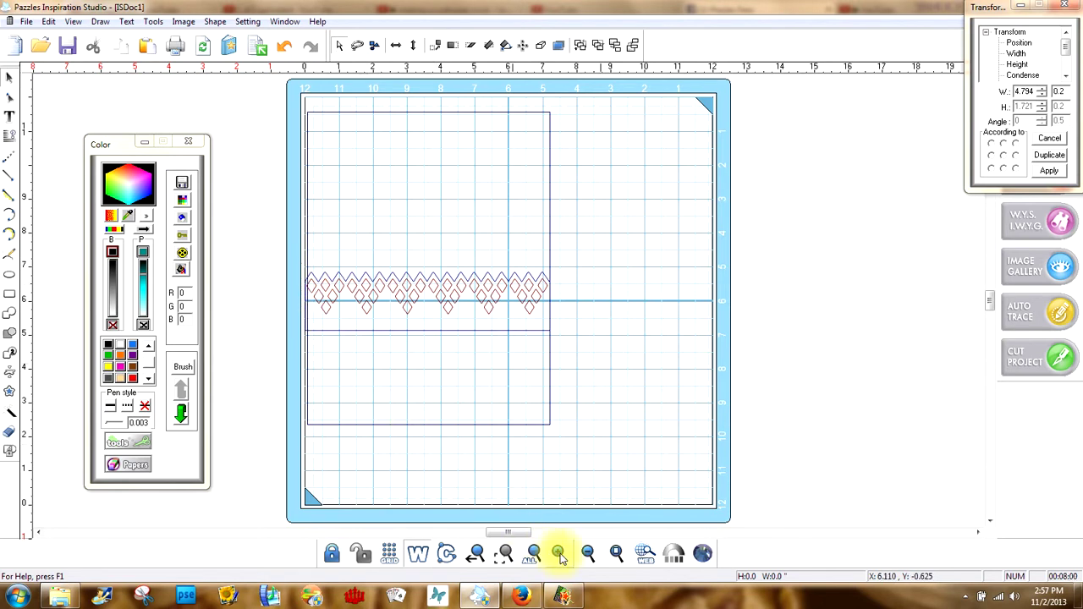
{"action": "left_click_drag", "start_coordinate": [273, 256], "coordinate": [334, 344]}
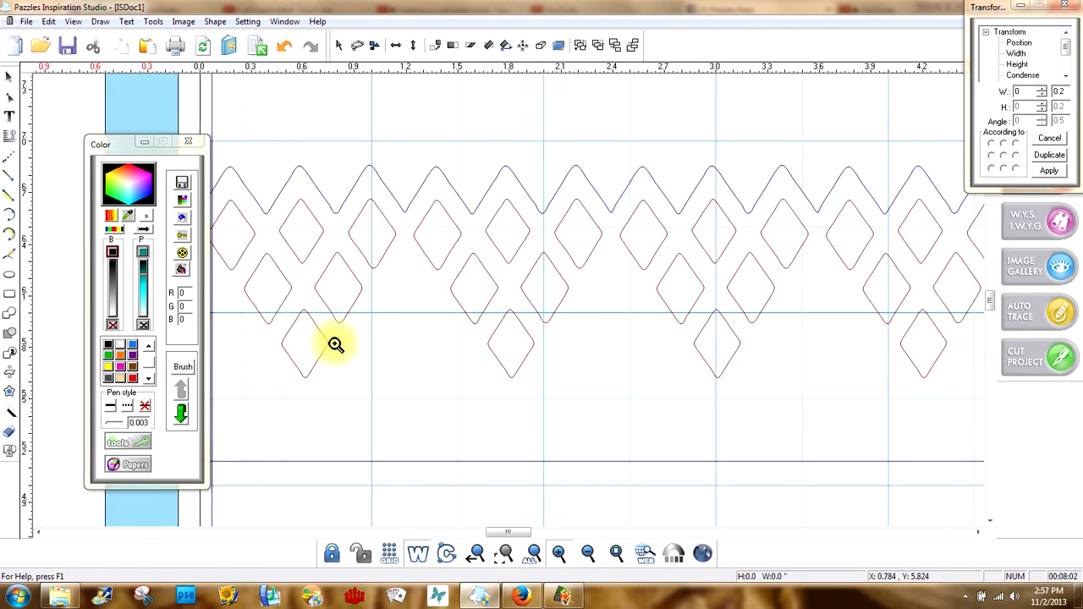
{"action": "left_click_drag", "start_coordinate": [518, 534], "coordinate": [499, 533]}
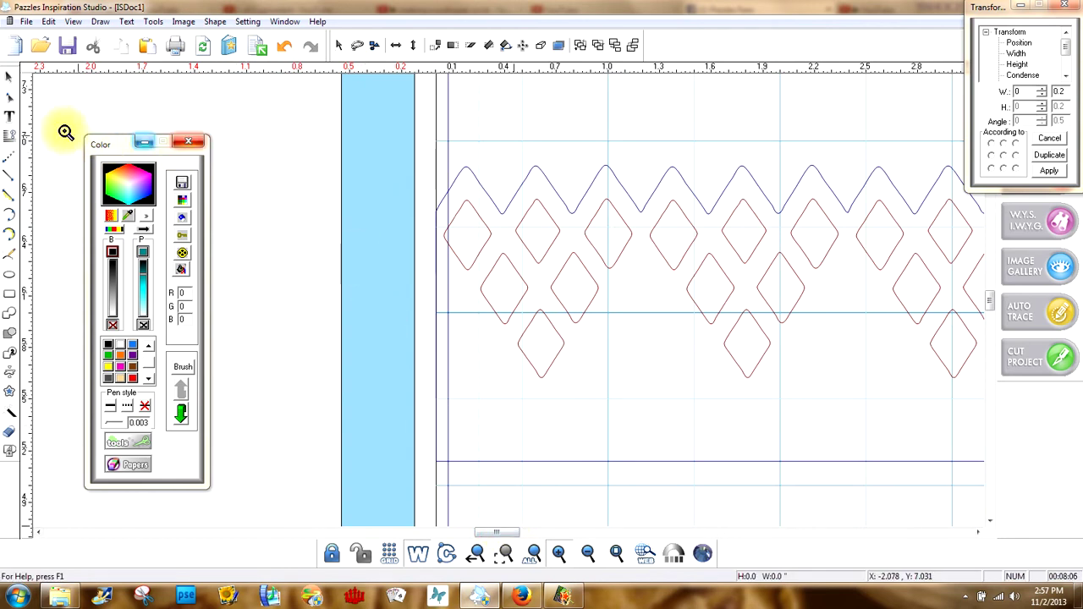
{"action": "left_click", "coordinate": [9, 96]}
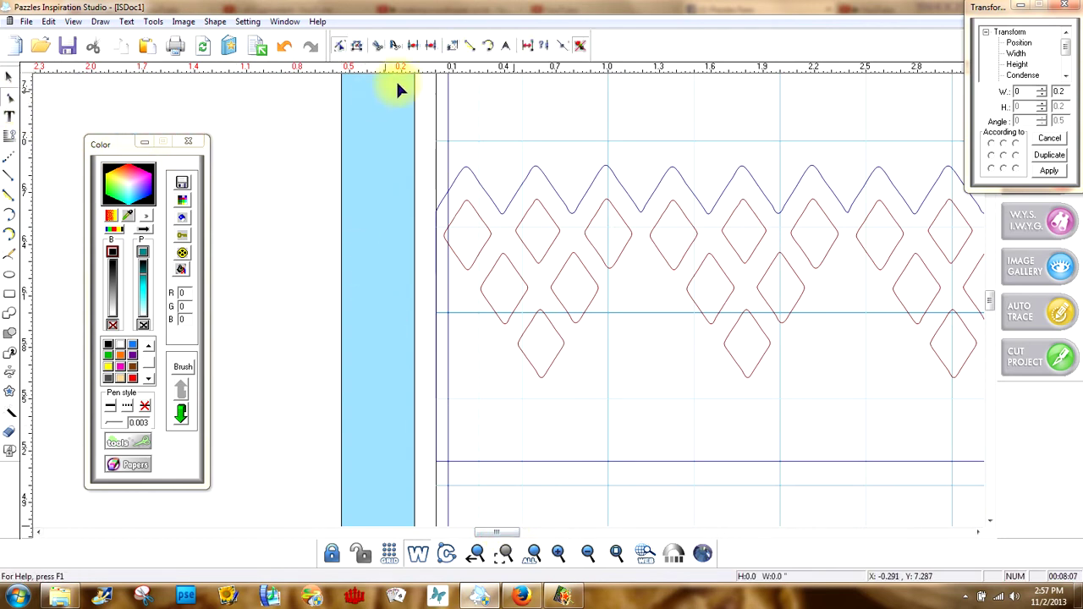
{"action": "left_click", "coordinate": [395, 46]}
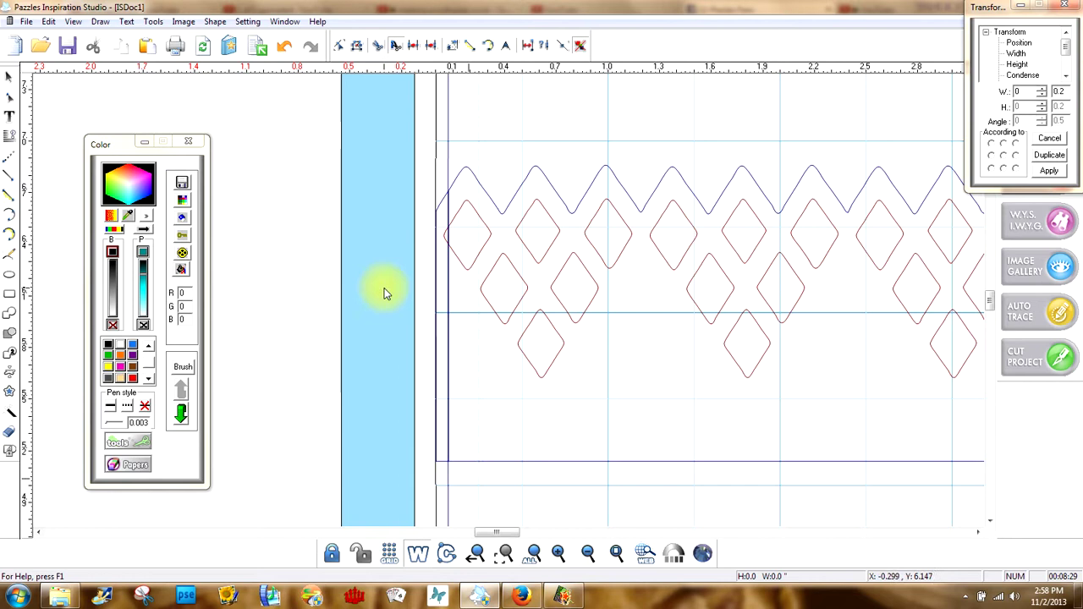
- Delete the thin strip of lace border outside the rectangle's left edge
{"action": "left_click", "coordinate": [12, 78]}
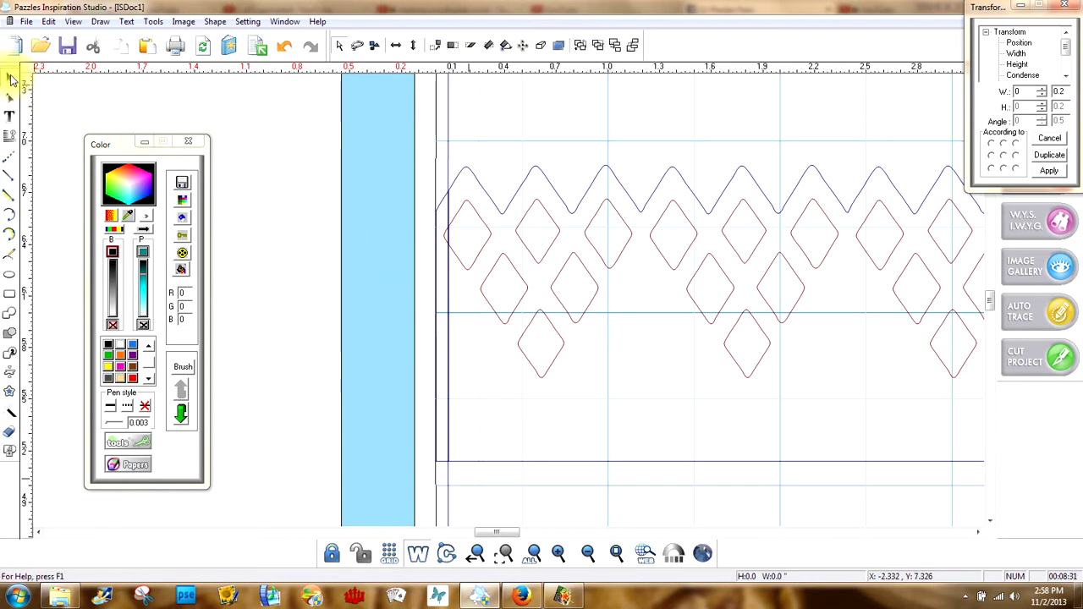
{"action": "left_click_drag", "start_coordinate": [405, 144], "coordinate": [466, 484]}
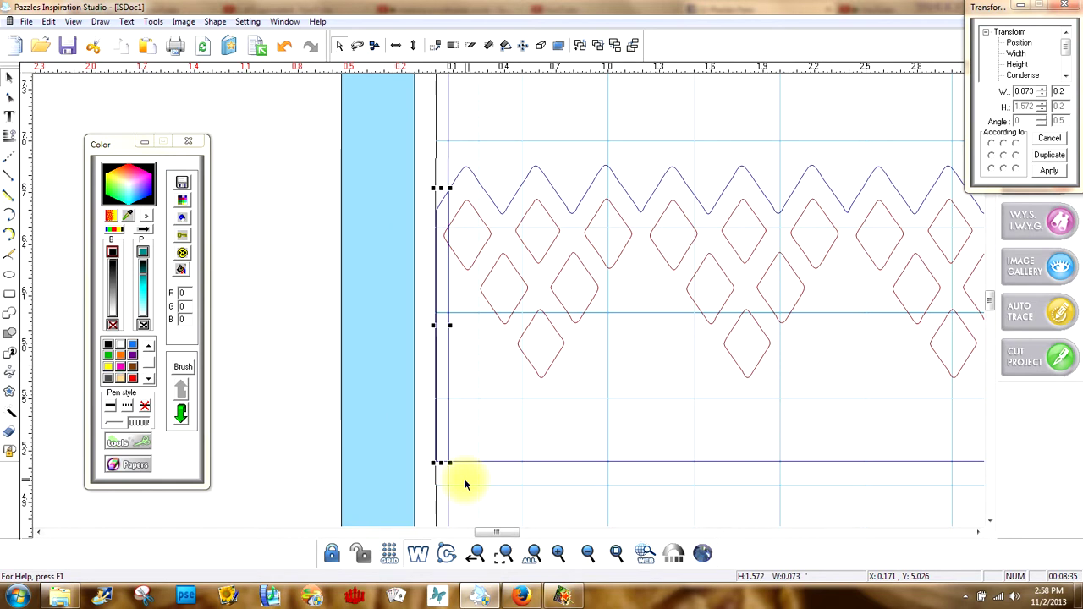
{"action": "key", "text": "Delete"}
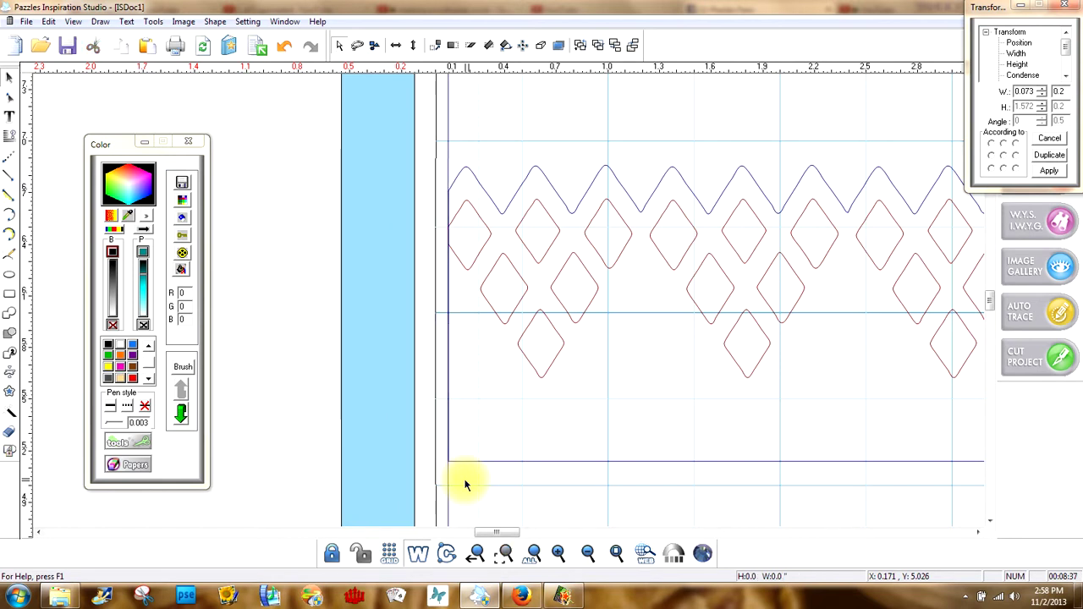
- Return to the filled view and combine all trimmed border pieces so the diamonds form see-through openings
{"action": "left_click", "coordinate": [616, 552]}
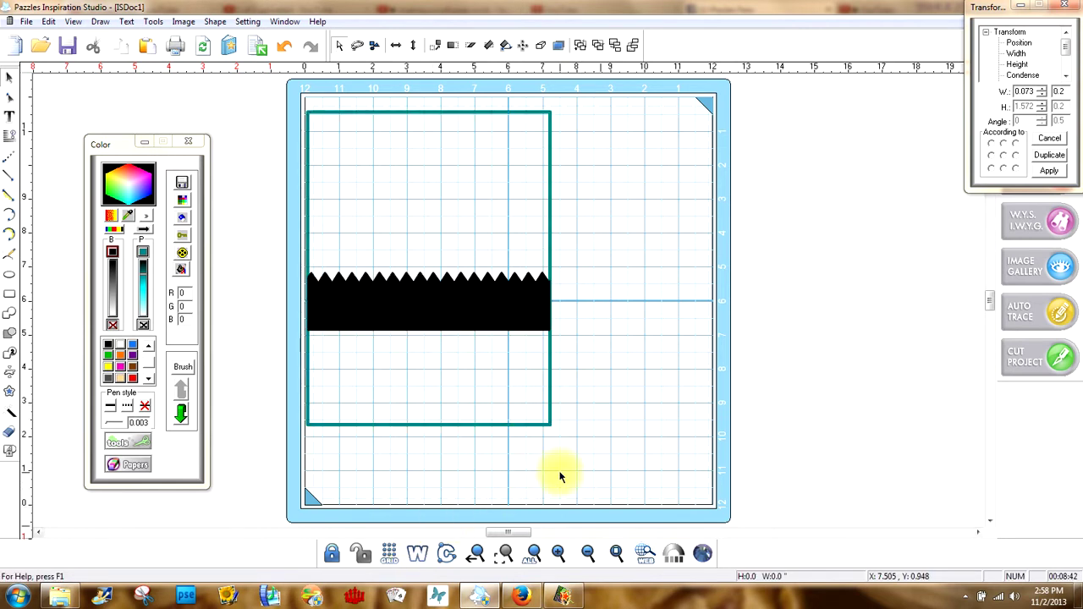
{"action": "left_click_drag", "start_coordinate": [599, 355], "coordinate": [290, 234]}
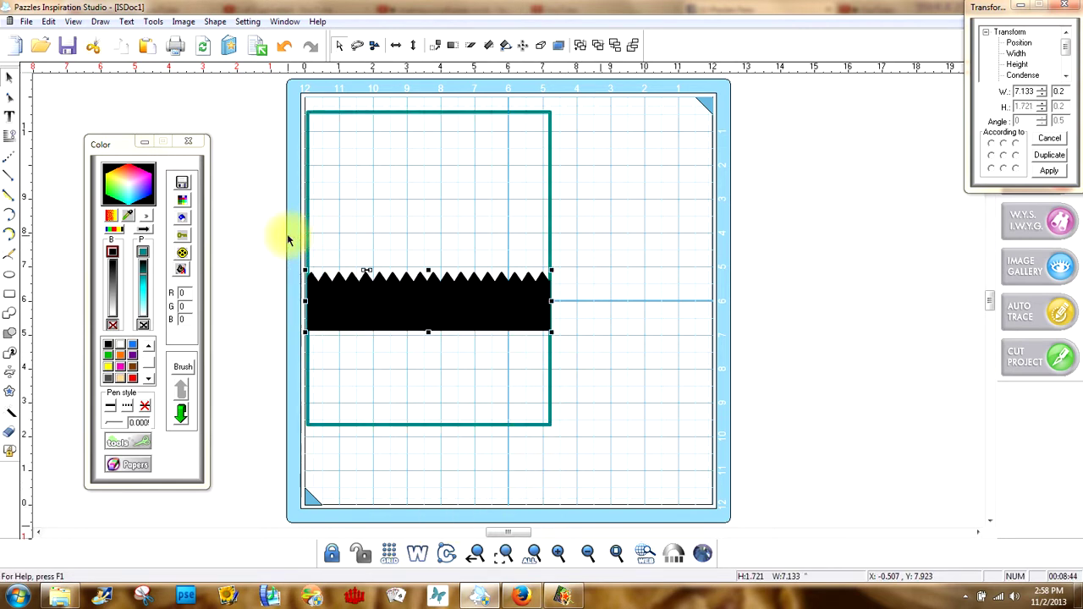
{"action": "left_click", "coordinate": [7, 455]}
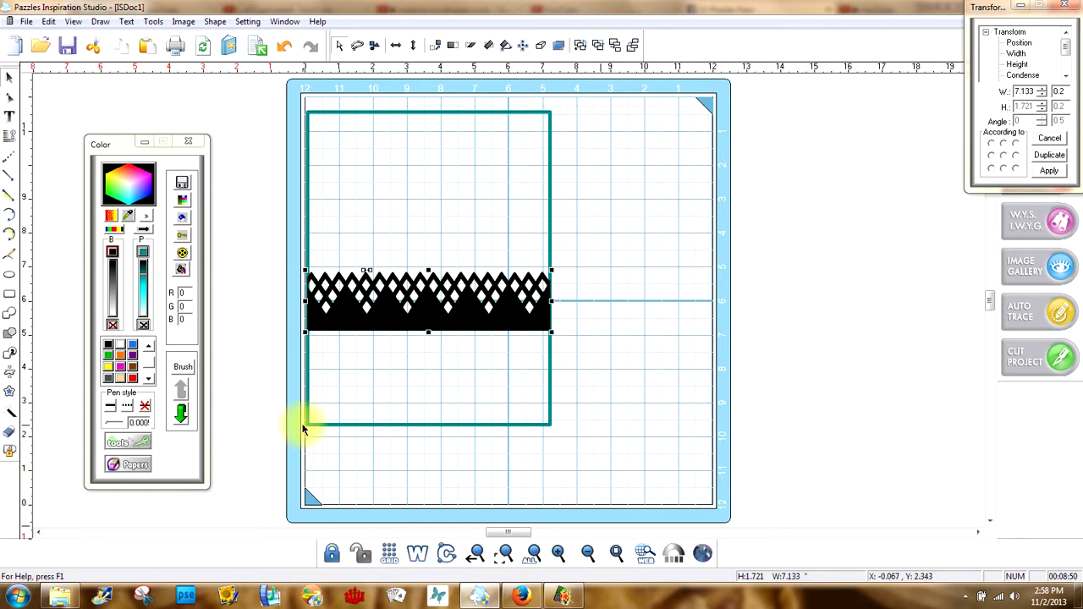
{"action": "left_click", "coordinate": [588, 388]}
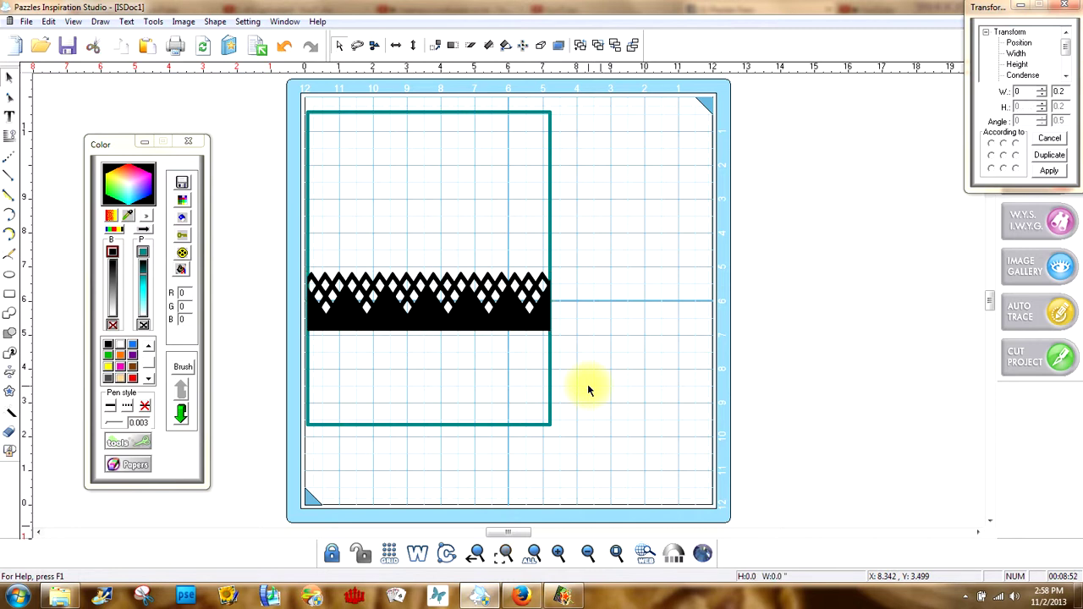